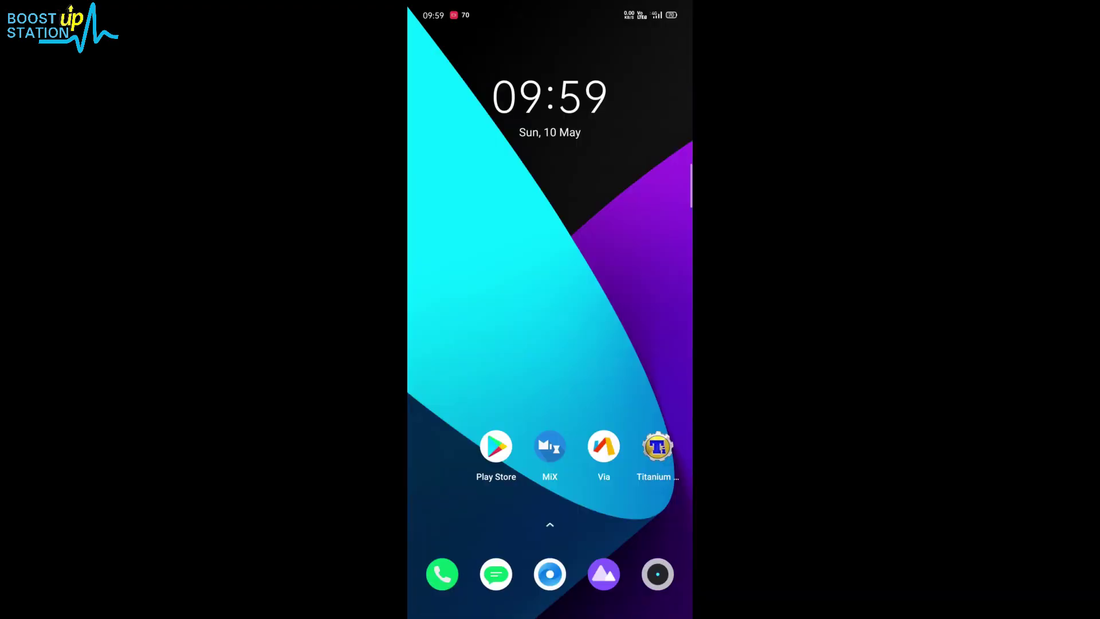
Try launching Titanium Backup twice, dismissing the failed-start prompt each time.
left_click(646, 467)
left_click(484, 345)
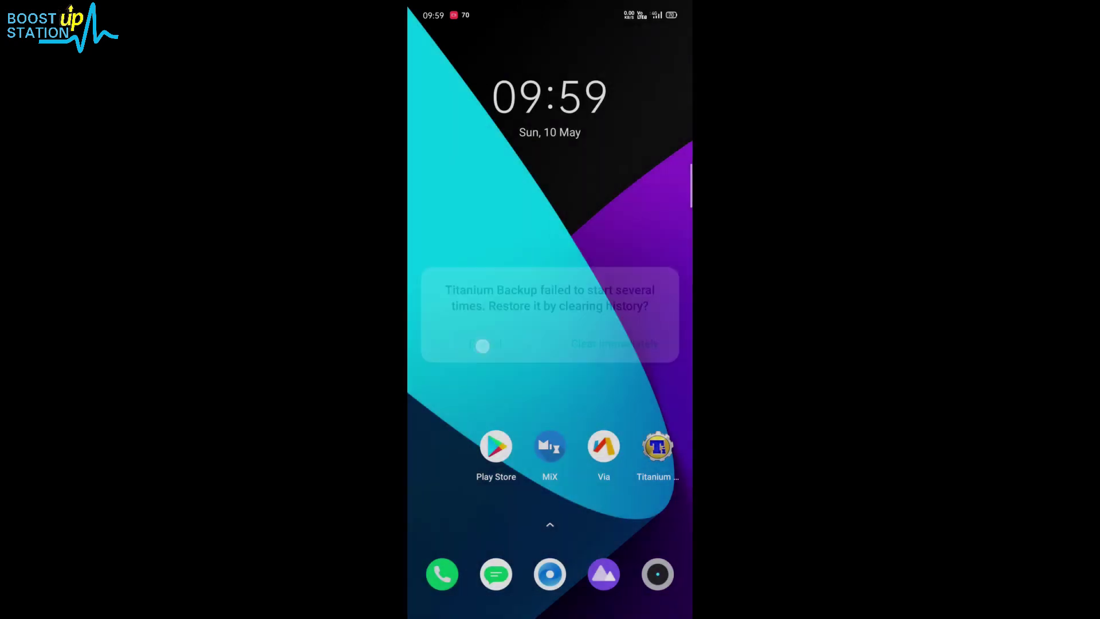
left_click(657, 447)
left_click(487, 345)
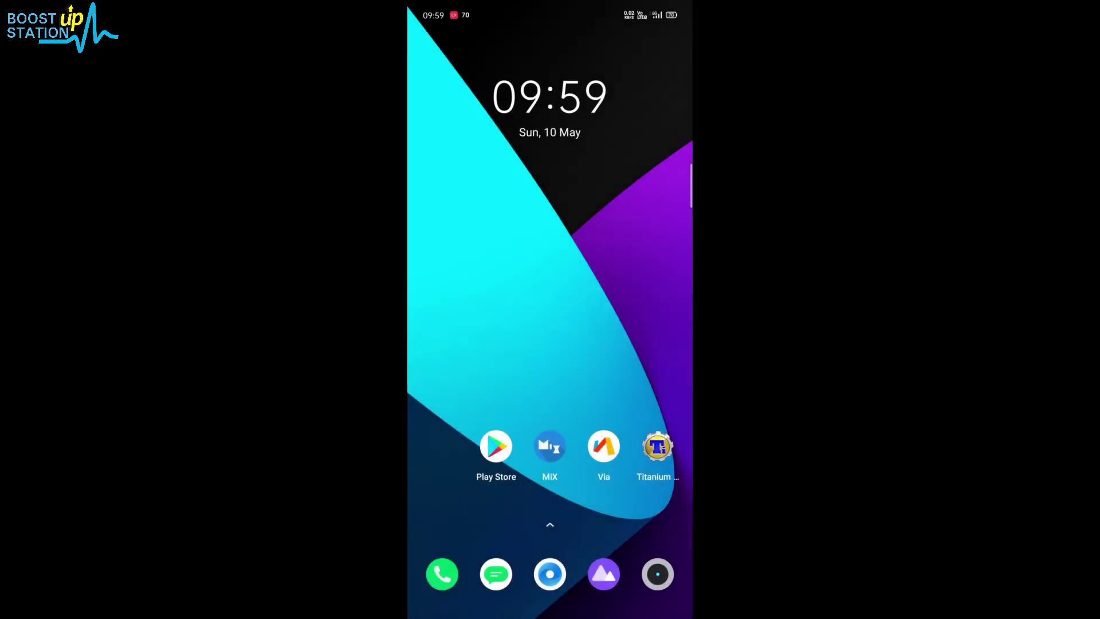
Check MiXplorer's bookmarks and extra options, then return to the home screen.
left_click(569, 453)
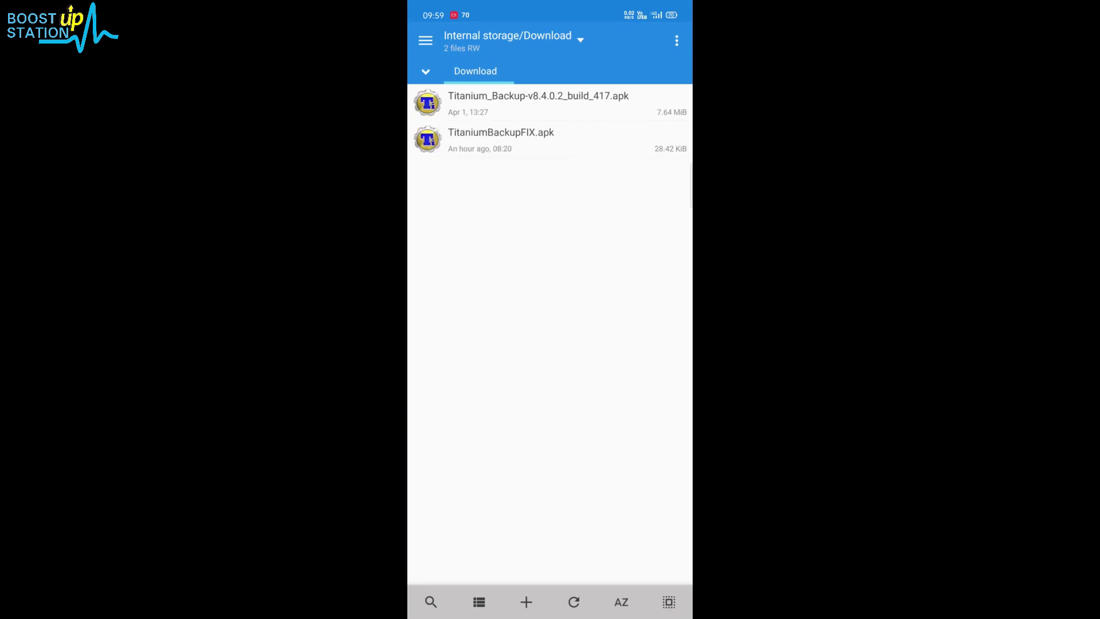
left_click(425, 41)
left_click(653, 343)
left_click(676, 40)
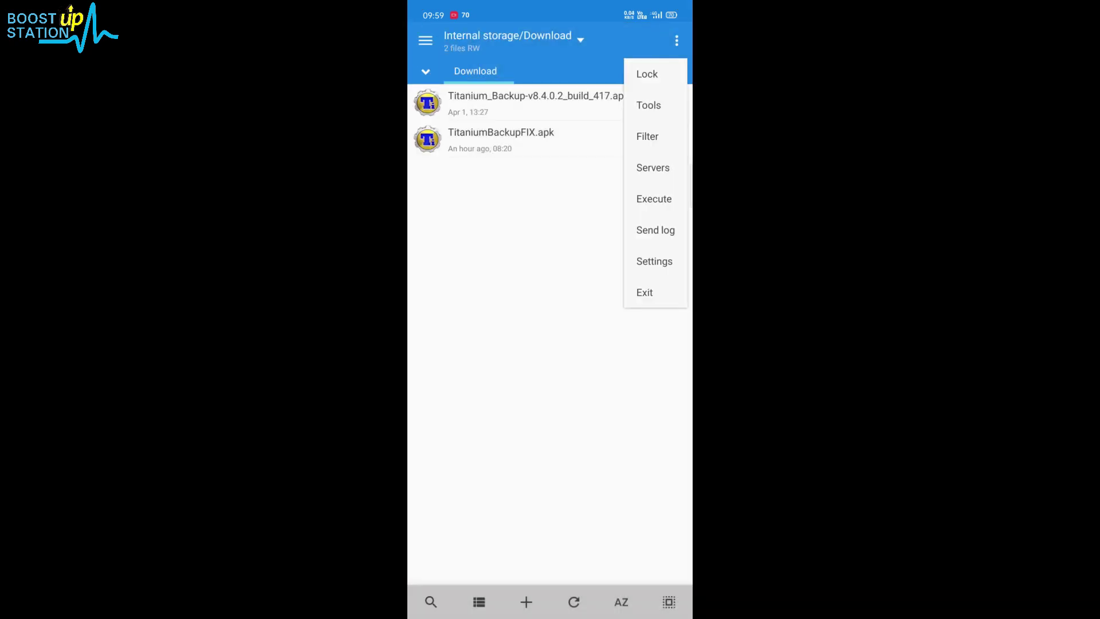
left_click(581, 395)
left_click_drag(563, 559, 559, 386)
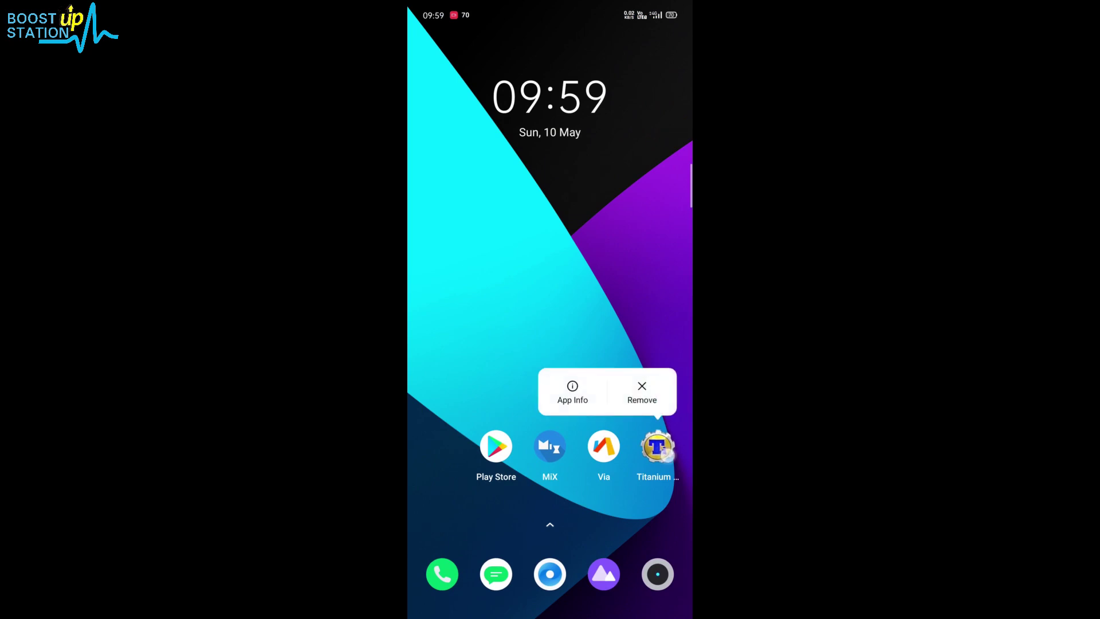
Uninstall Titanium Backup and its data from the launcher's app list.
left_click_drag(639, 481, 638, 315)
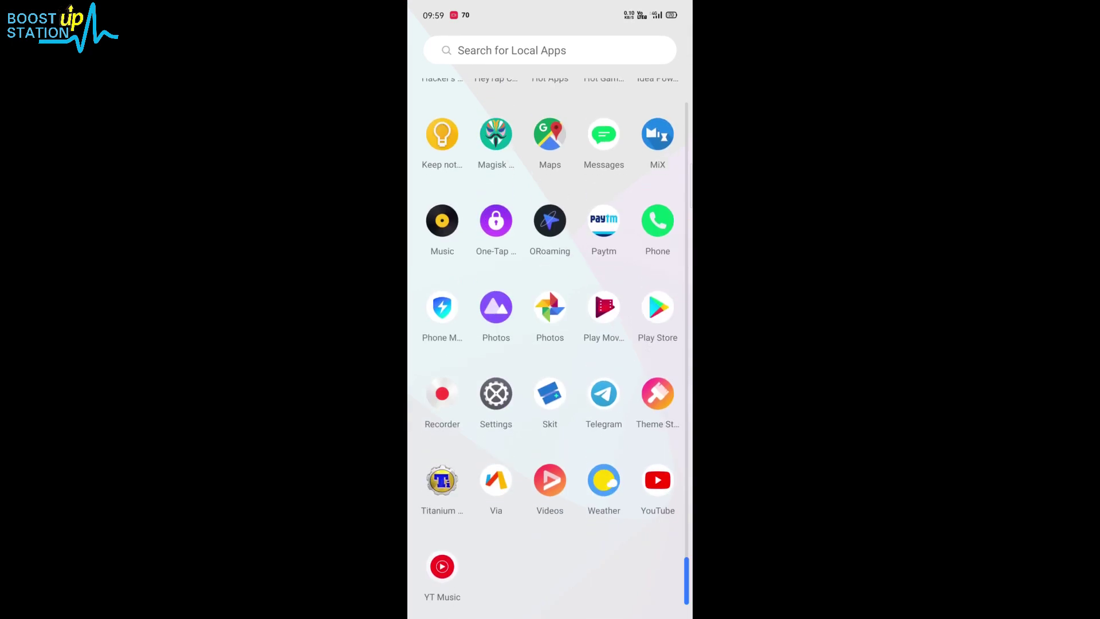
left_click(442, 480)
left_click(538, 426)
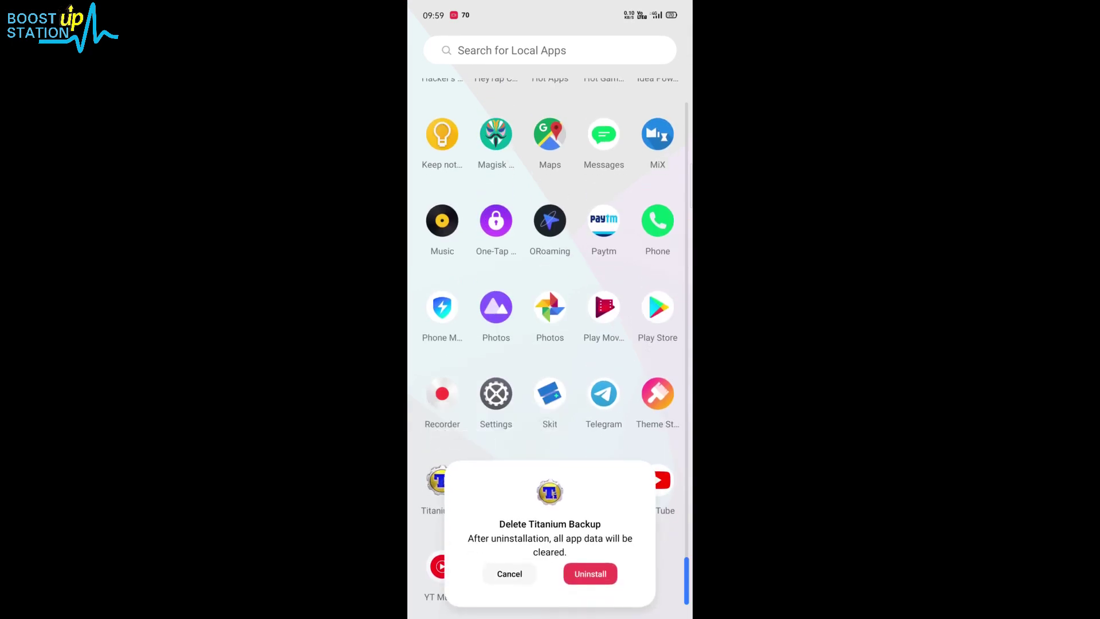
left_click(590, 573)
left_click_drag(551, 259, 550, 516)
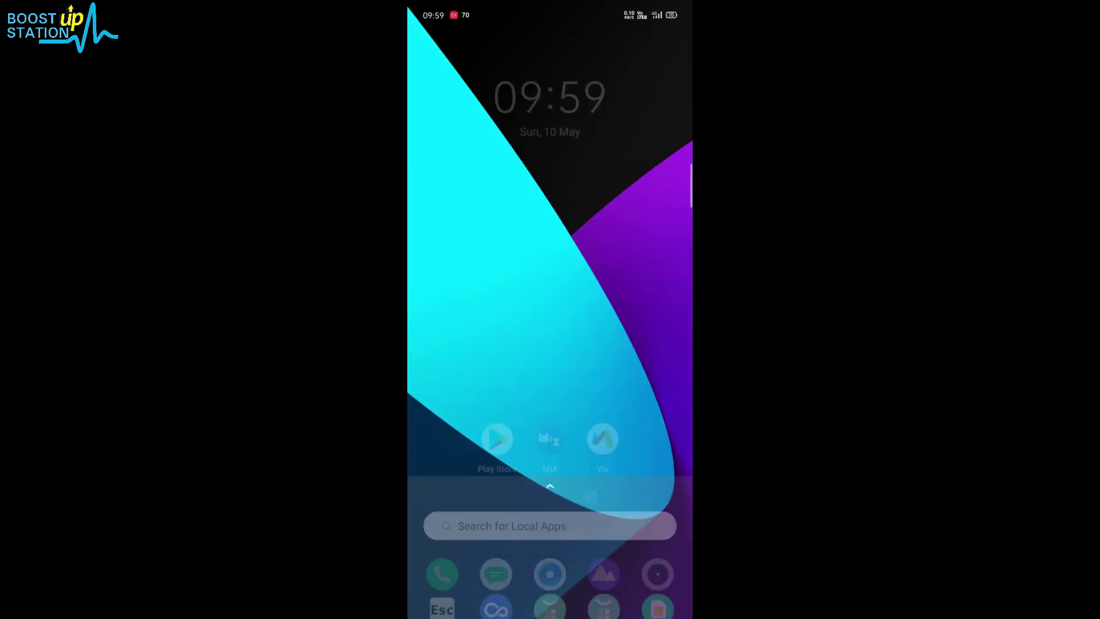
In MiXplorer, open internal storage in a new tab, then browse root to /data.
left_click(547, 445)
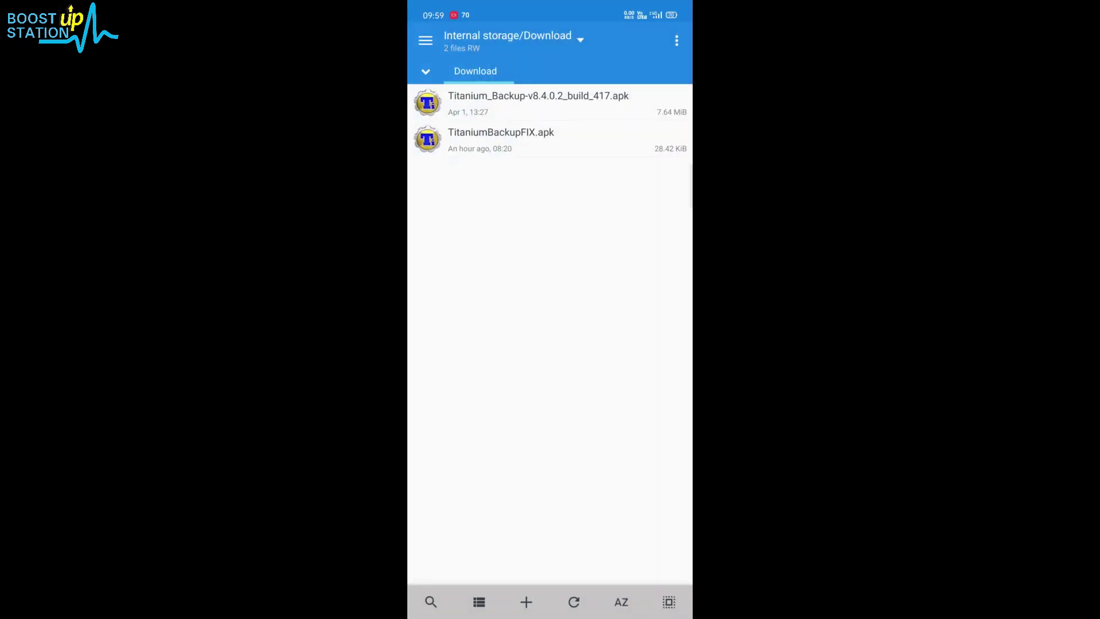
left_click(426, 40)
left_click(455, 110)
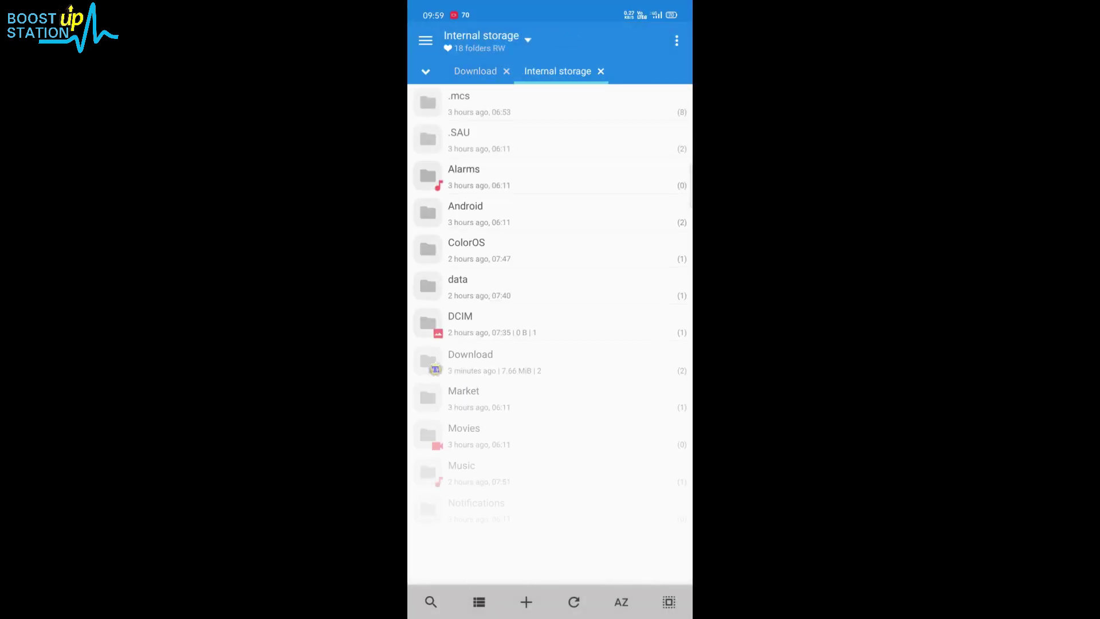
left_click(426, 41)
left_click(456, 153)
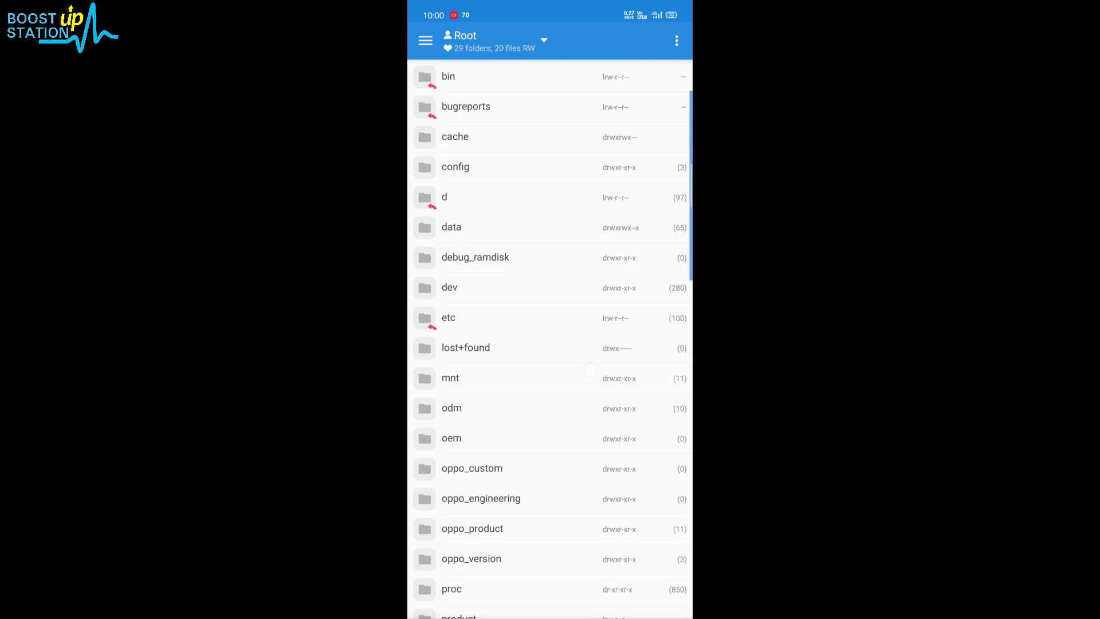
left_click(613, 219)
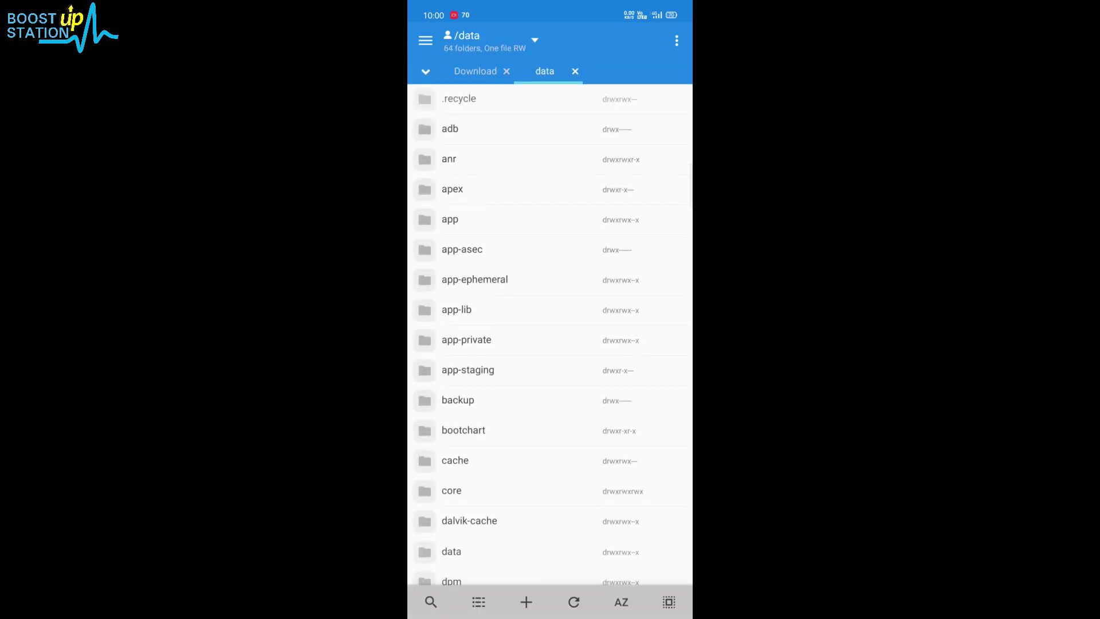
scroll(617, 408, "down", 1)
scroll(602, 420, "down", 3)
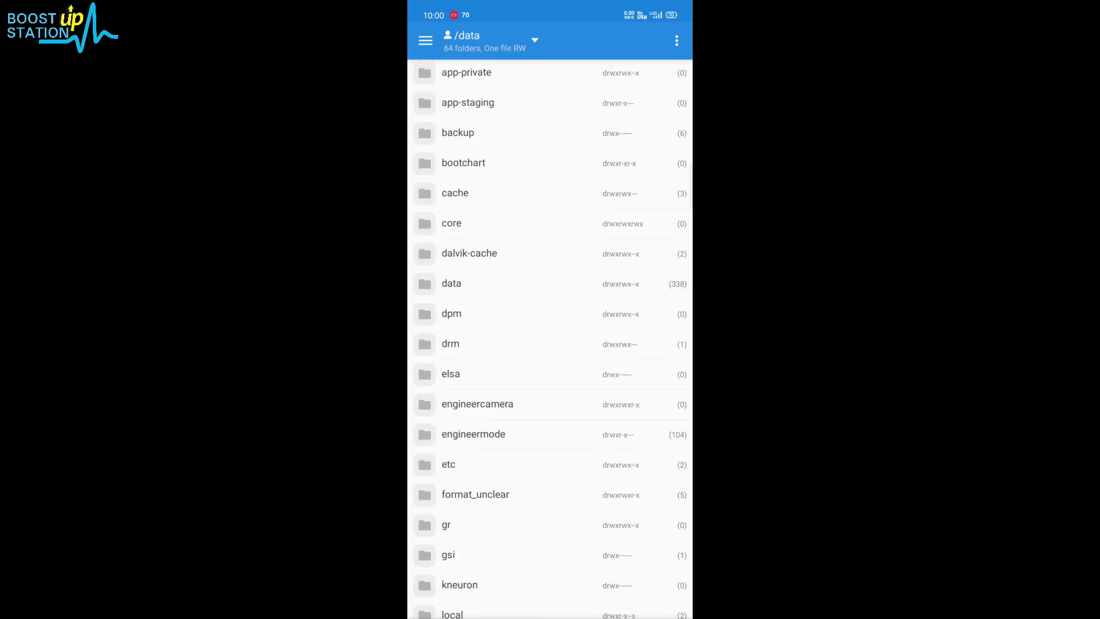
Open /data/data and filter the folder list by 'tit'.
left_click(522, 280)
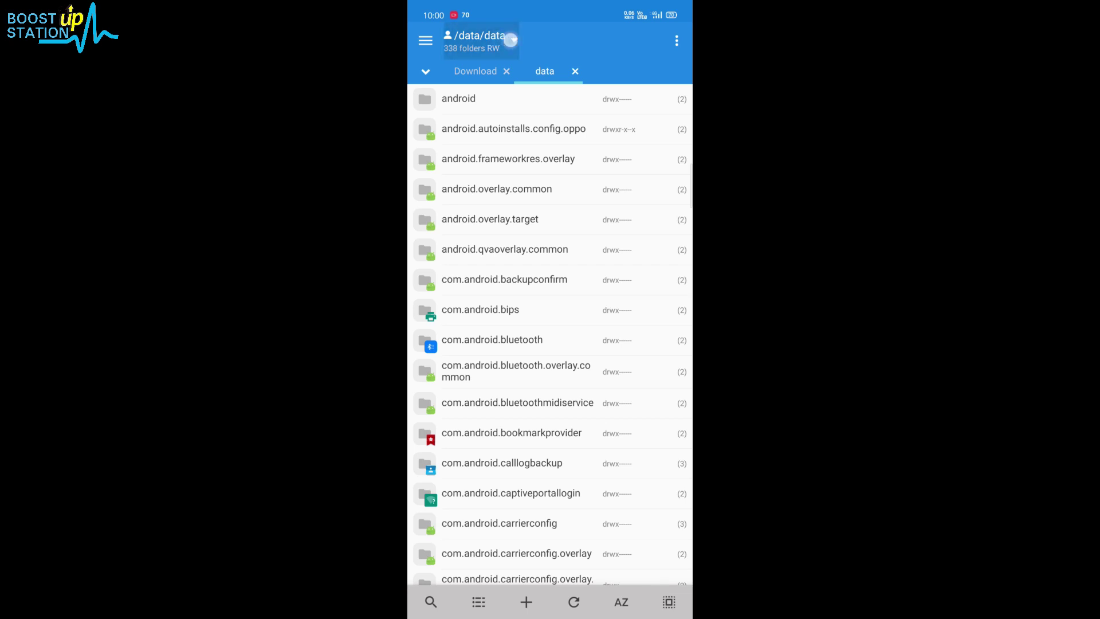
left_click(511, 40)
left_click(601, 39)
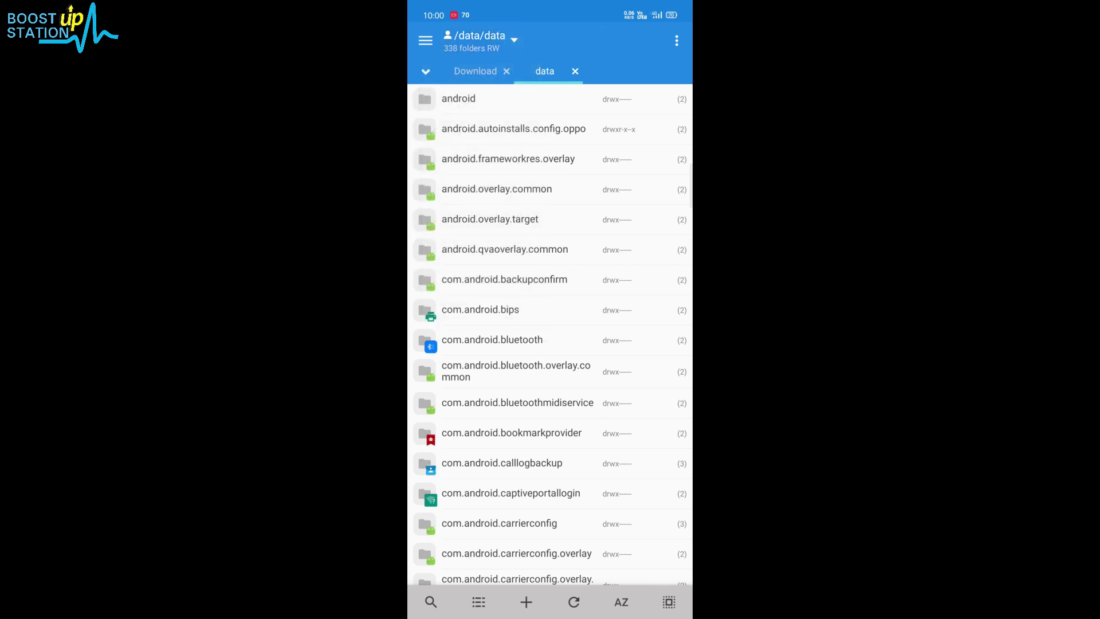
left_click(431, 601)
type("t")
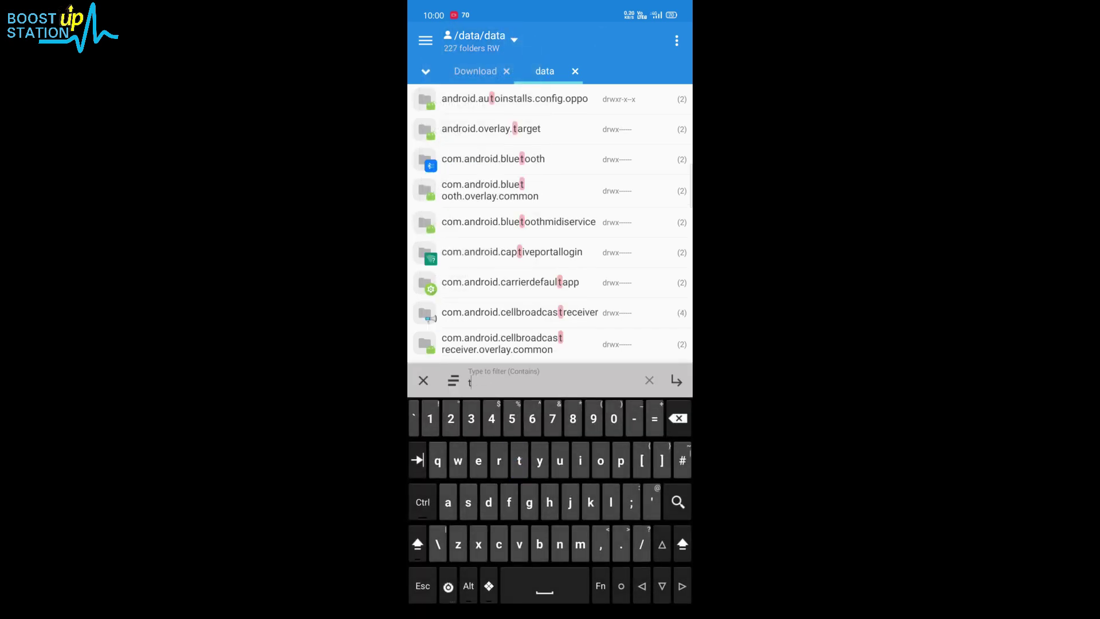
type("it")
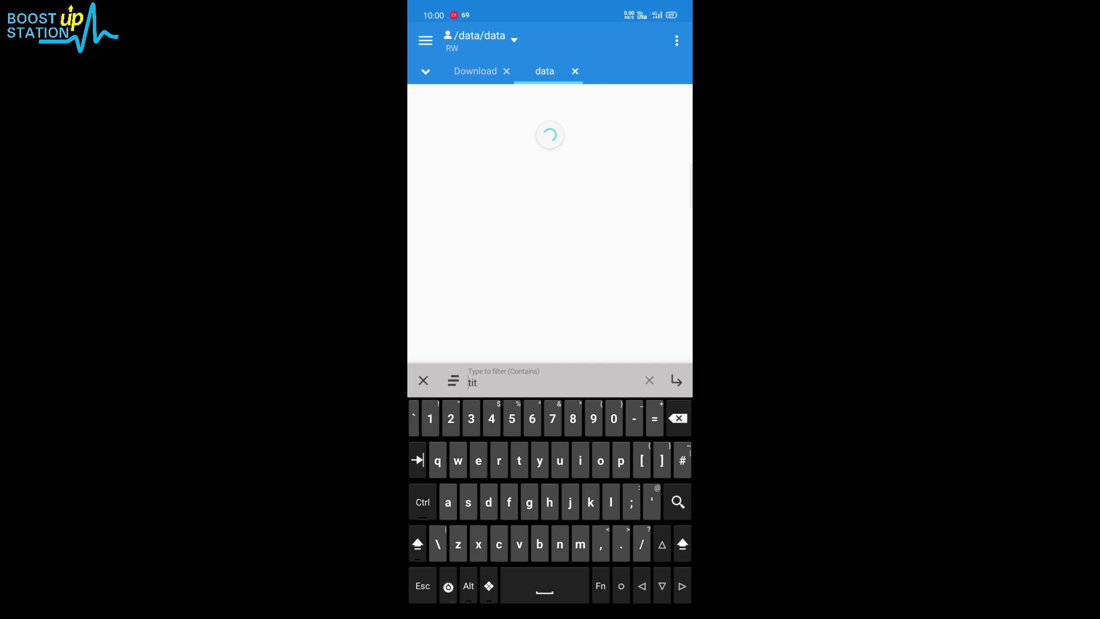
Delete com.keramidas.TitaniumBackup, clear the filter, and close the data tab.
left_click(514, 98)
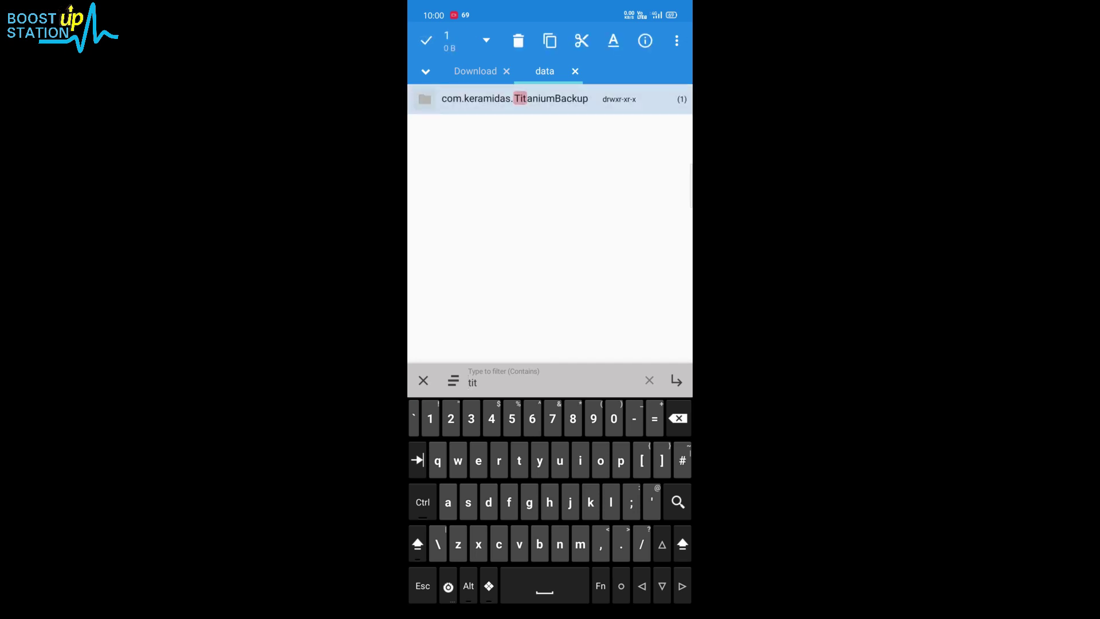
left_click(518, 40)
left_click(627, 249)
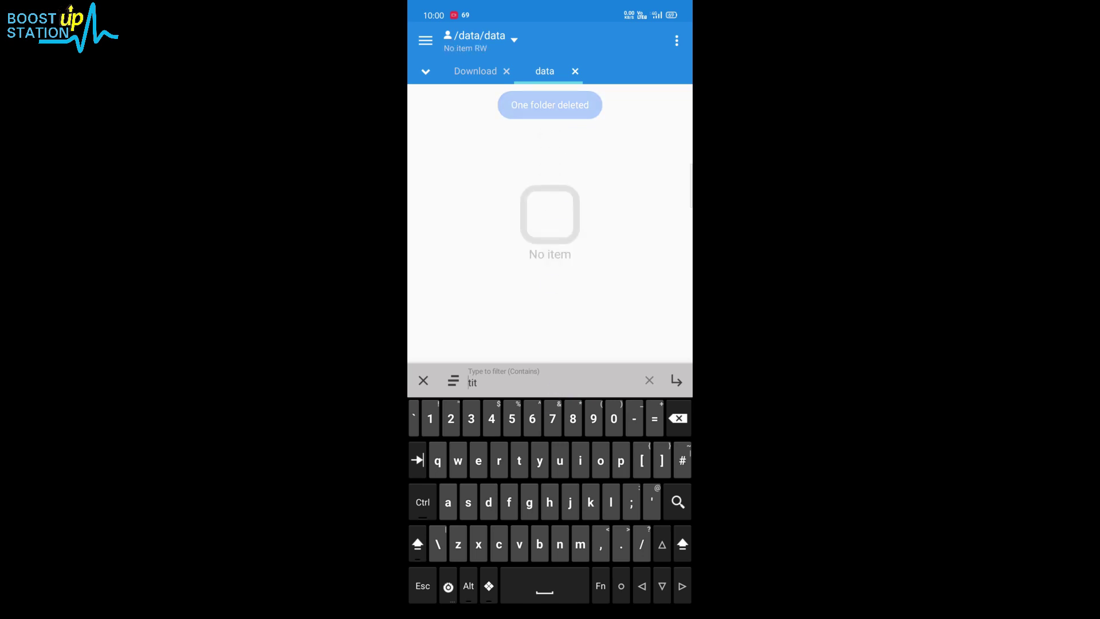
left_click(423, 379)
left_click(575, 71)
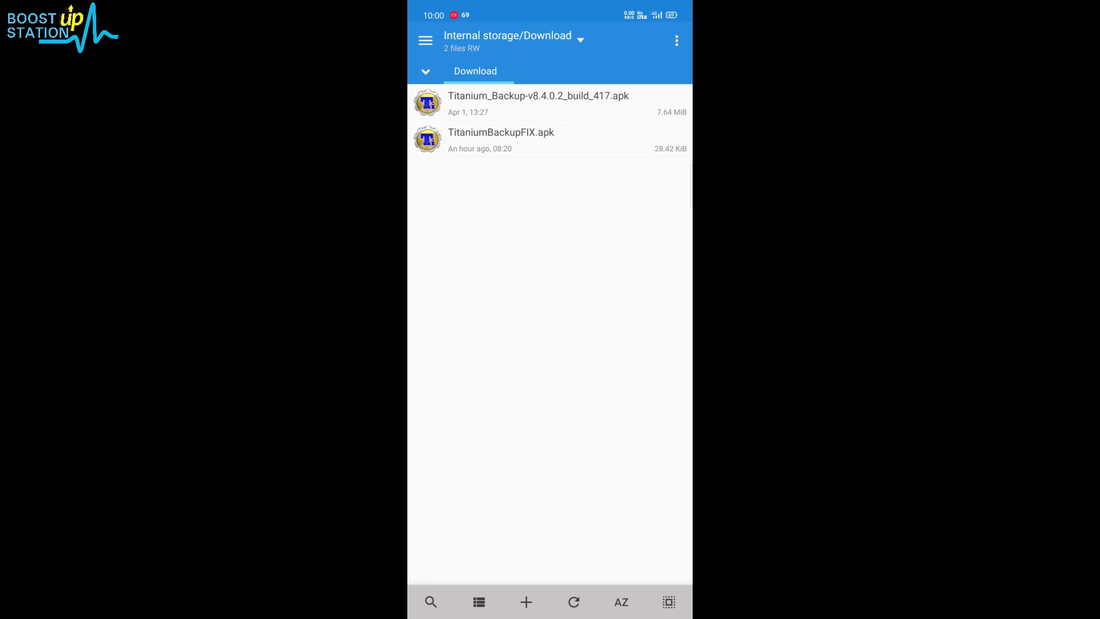
Refresh Download and install Titanium_Backup-v8.4.0.2_build_417.apk.
mouse_move(587, 169)
left_mouse_down()
mouse_move(586, 198)
mouse_move(550, 223)
left_mouse_up()
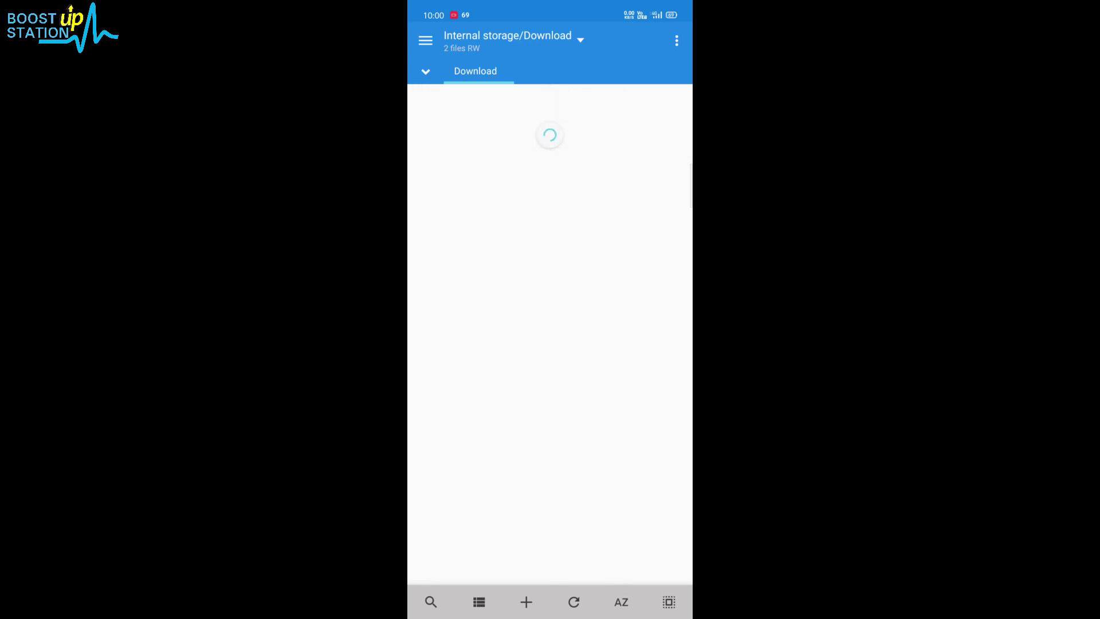
left_click(538, 103)
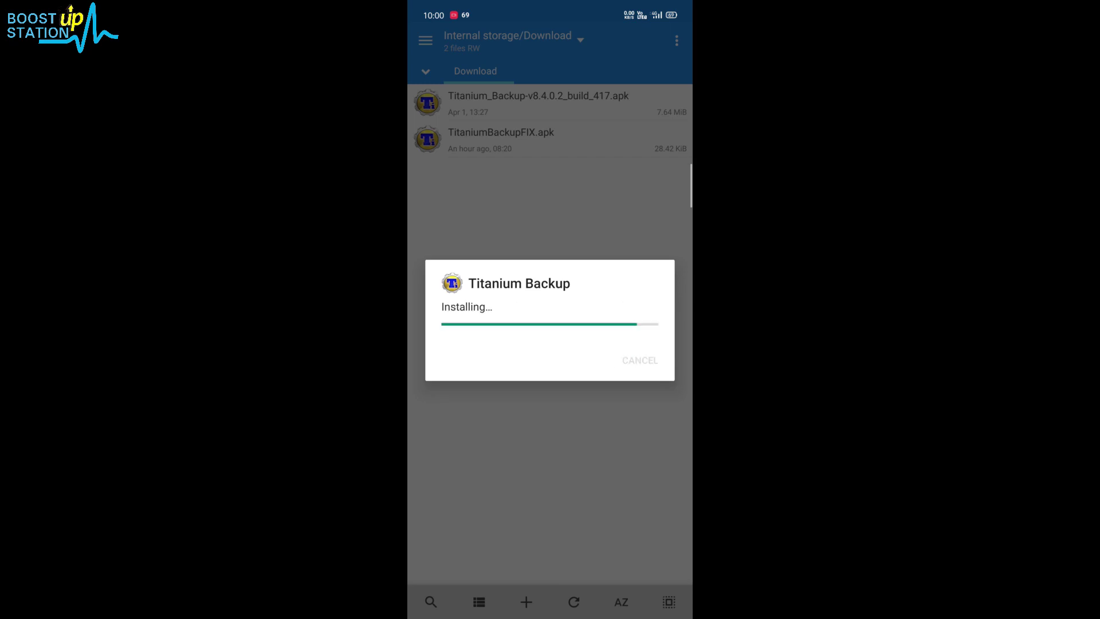
left_click(602, 361)
Install the TitaniumBackupFIX.apk add-on.
left_click(500, 138)
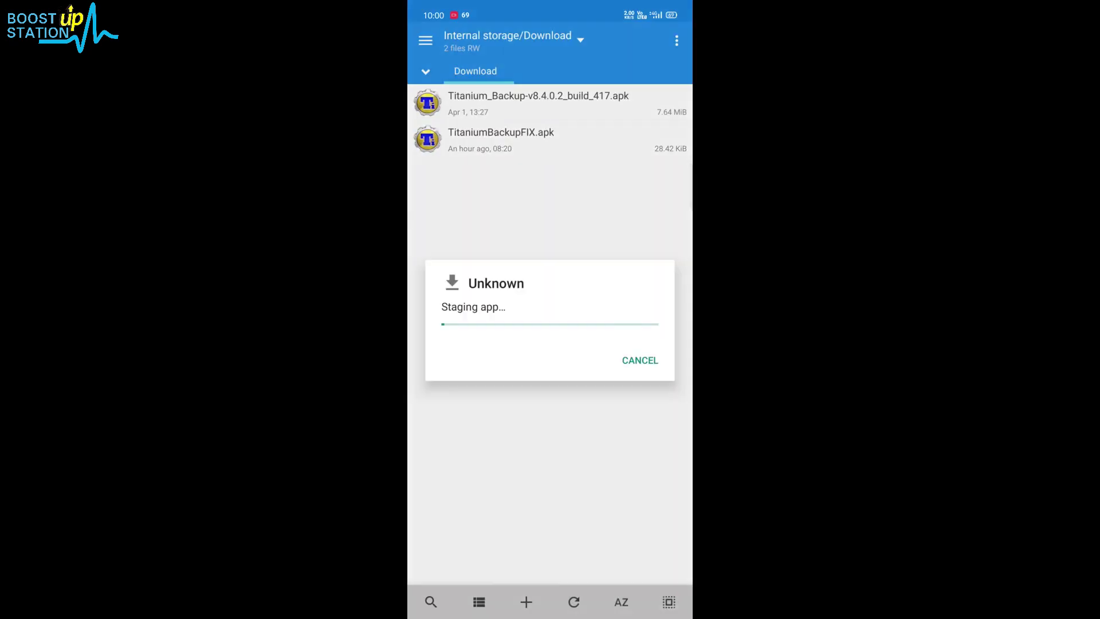
left_click(641, 361)
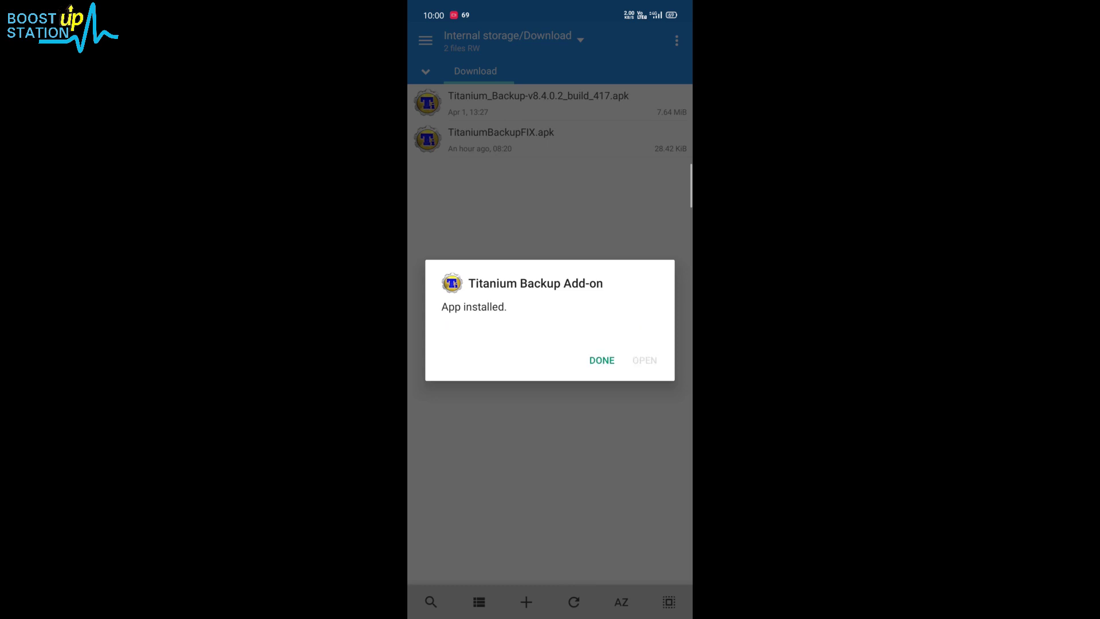
left_click(601, 360)
left_click_drag(550, 611, 549, 344)
left_click_drag(550, 516, 550, 215)
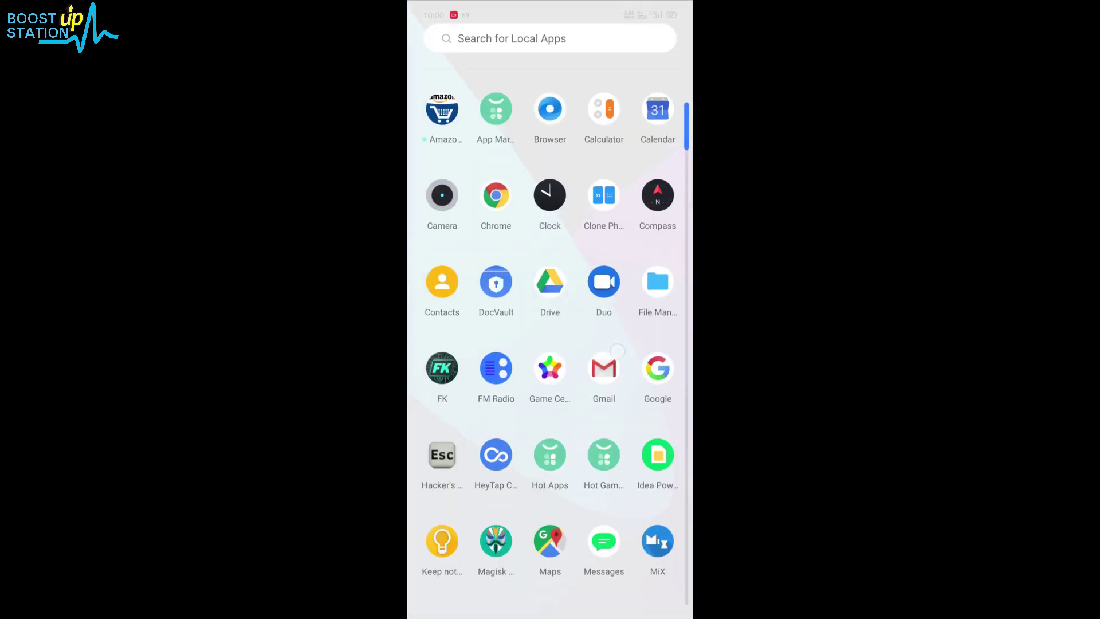
scroll(550, 344, "down", 5)
Launch Titanium Backup with superuser granted, deny call-log and SMS permissions, dismiss First Start and ChangeLog.
left_click(442, 479)
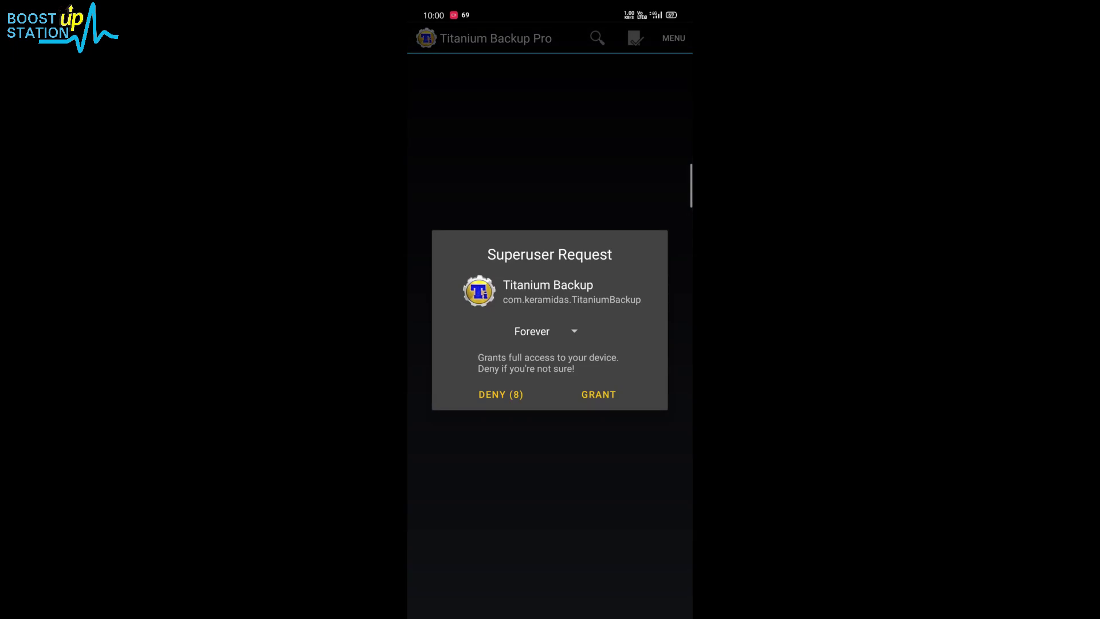
left_click(599, 394)
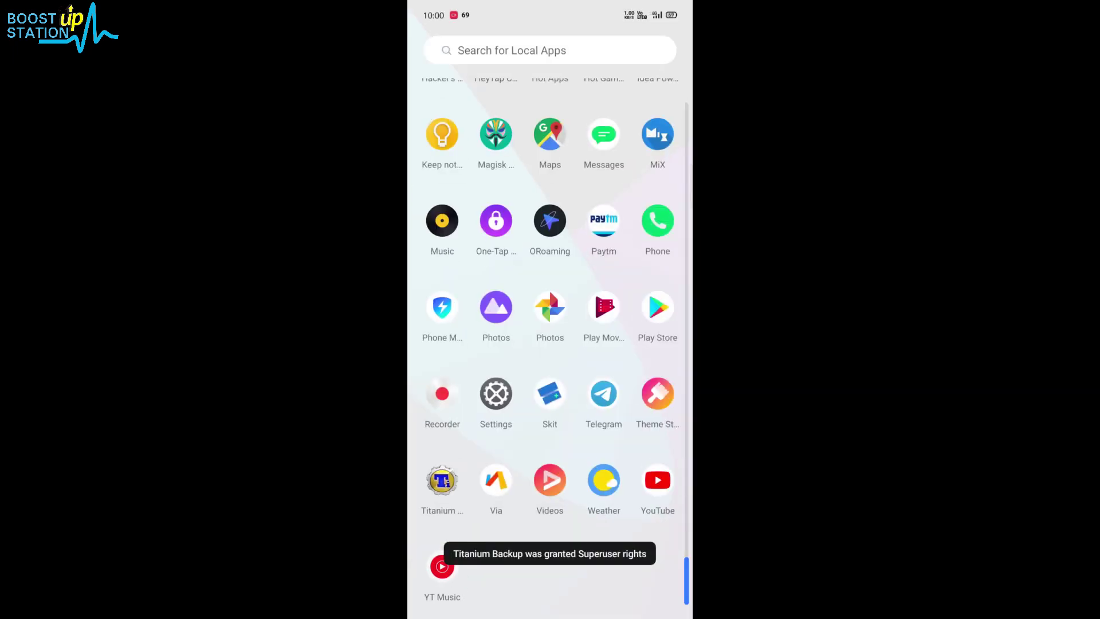
left_click(441, 482)
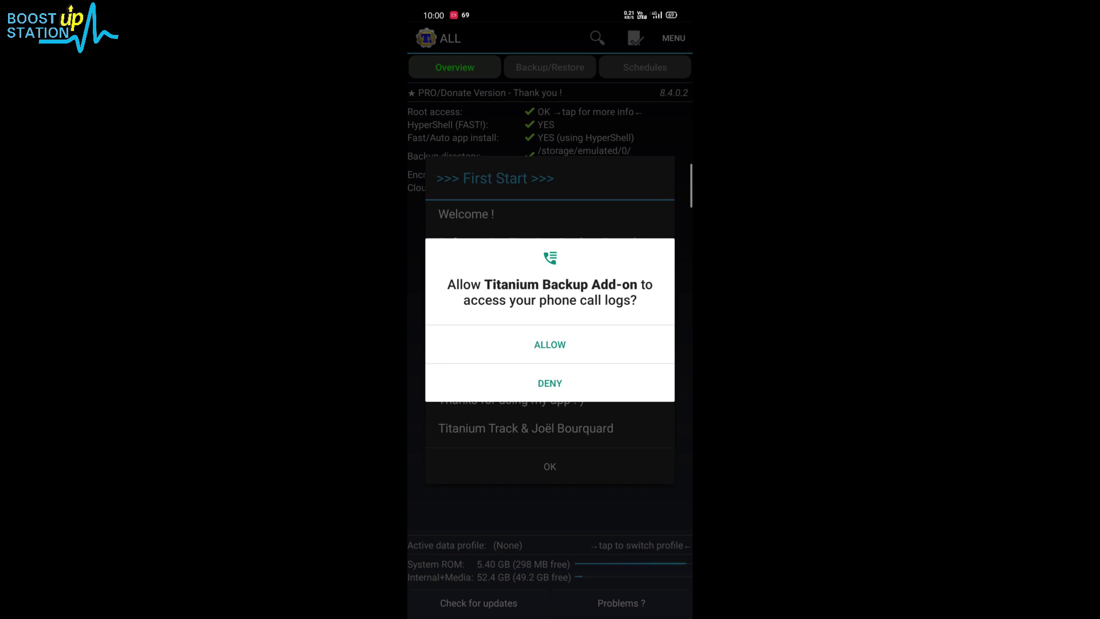
left_click(597, 382)
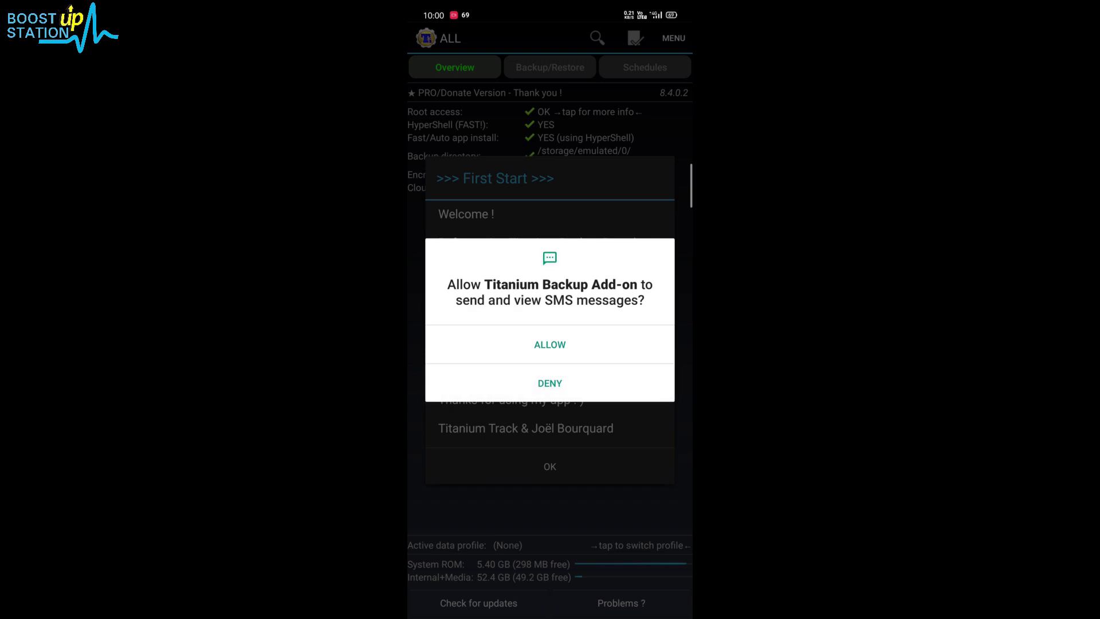
left_click(594, 382)
left_click(604, 464)
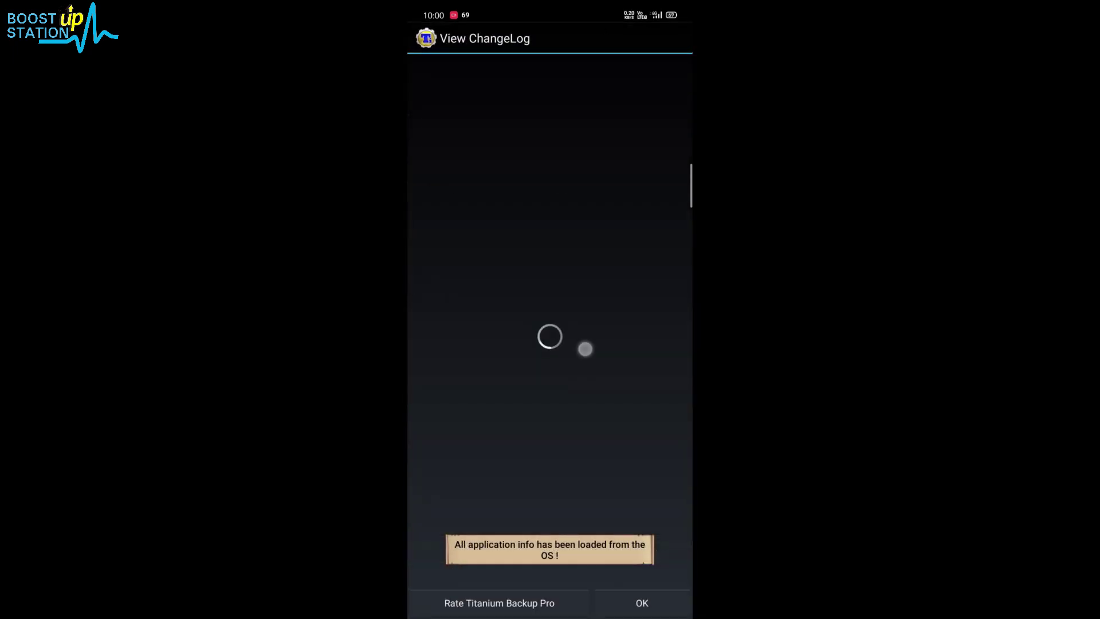
left_click(632, 602)
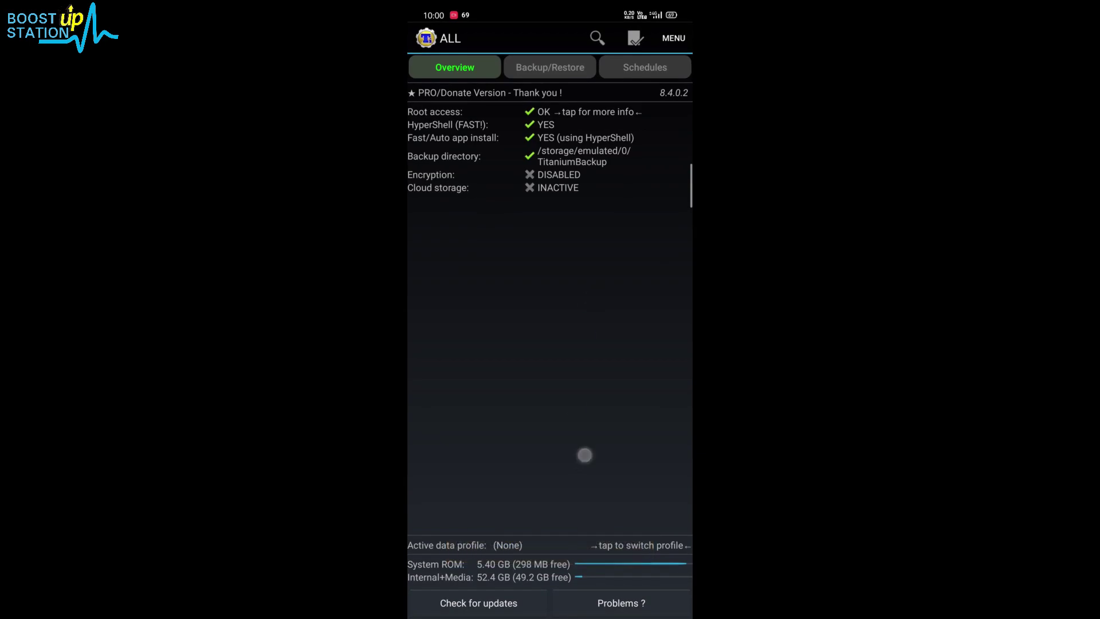
Look over the app backup list, then return to the Overview showing root access OK.
left_click(555, 76)
scroll(562, 435, "down", 10)
scroll(562, 464, "down", 10)
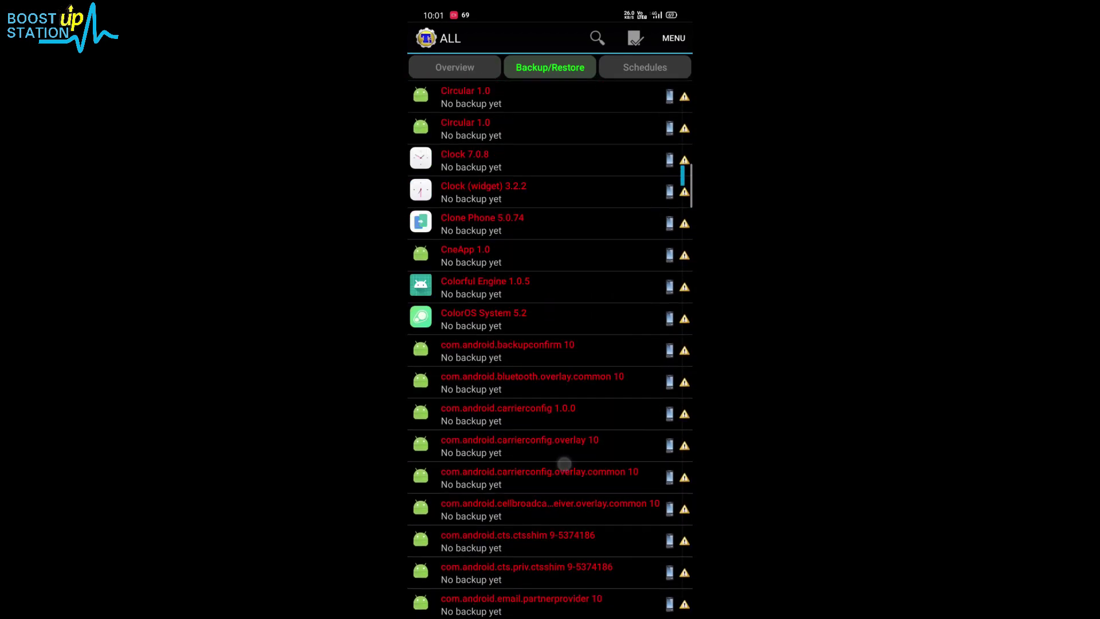
left_click_drag(562, 464, 585, 322)
left_click(453, 67)
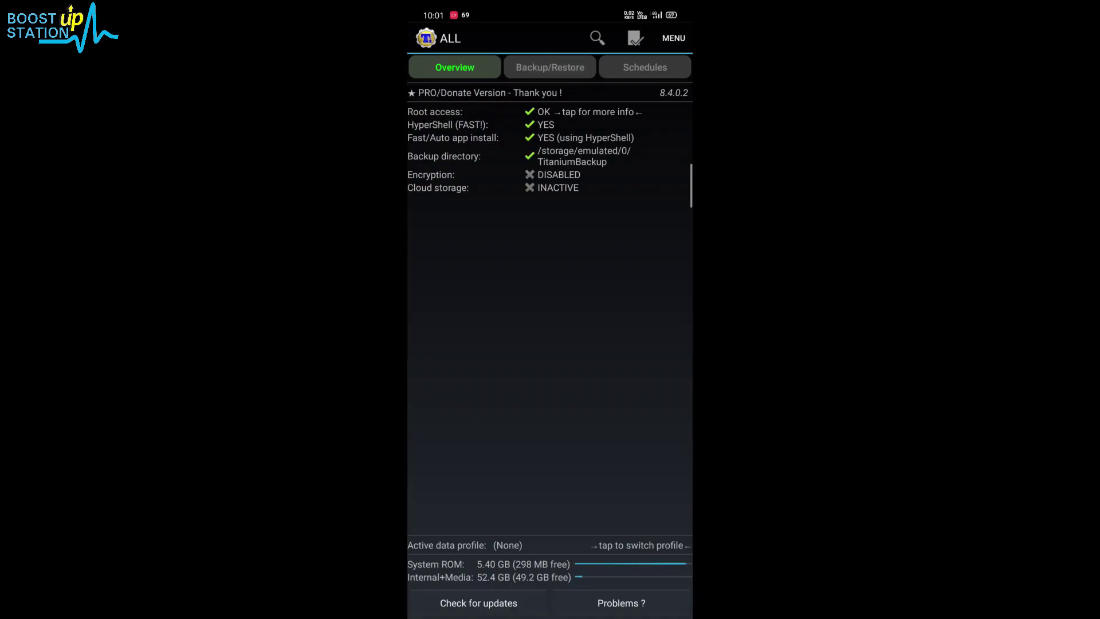